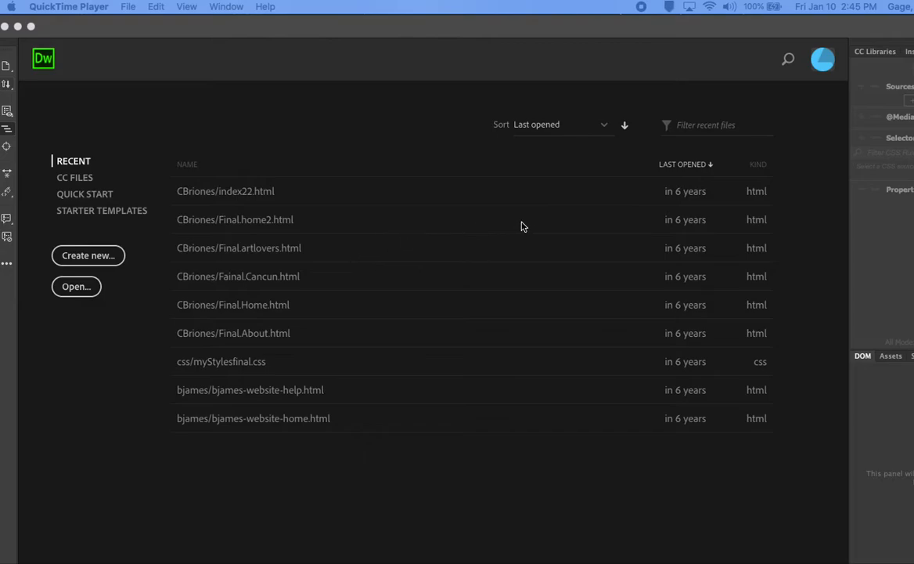
# - Bring Dreamweaver to the front, nudge its window right, and open the Site menu
pyautogui.click(409, 52)
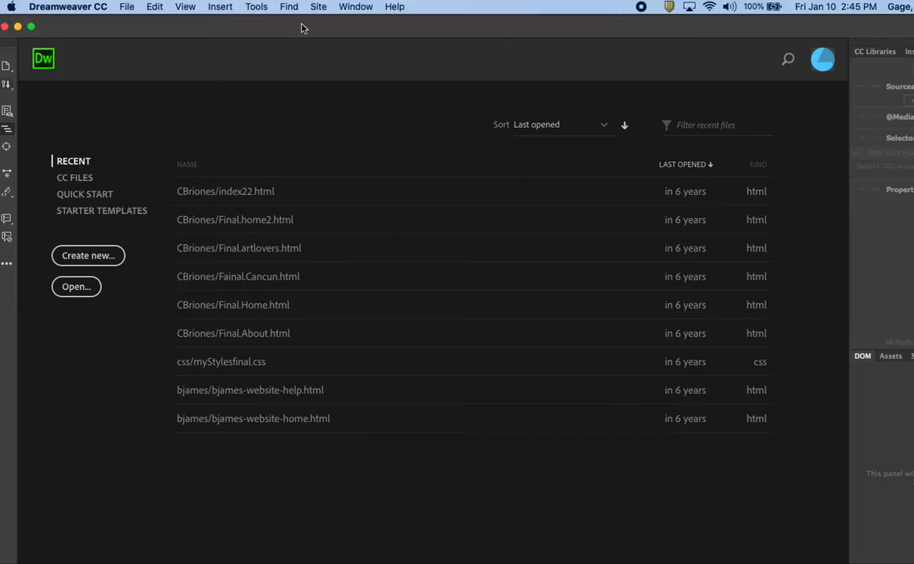
pyautogui.moveTo(302, 24); pyautogui.dragTo(310, 26)
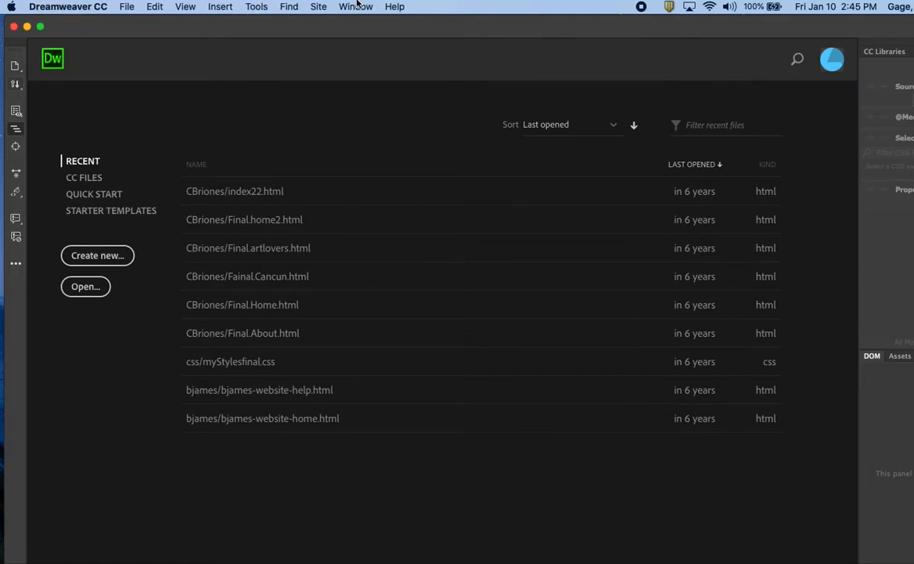
pyautogui.click(314, 7)
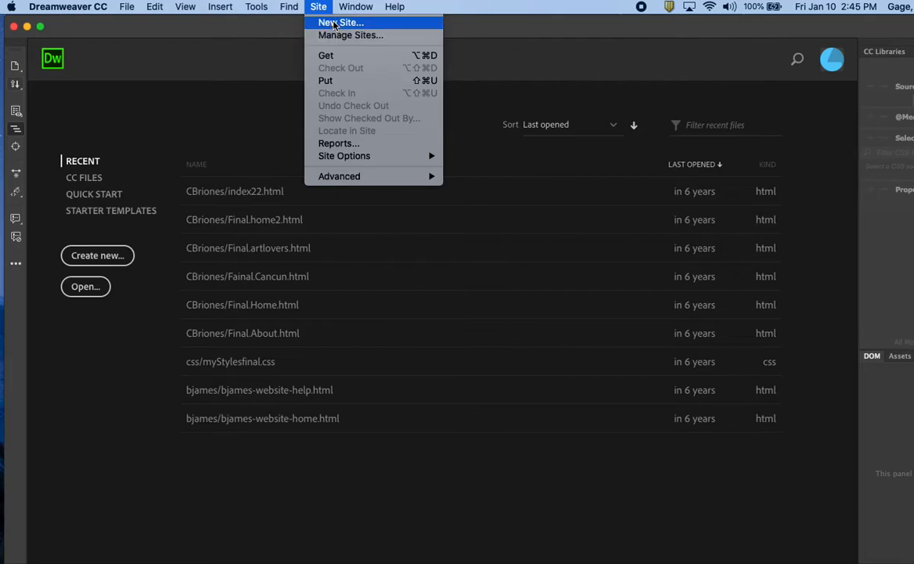
# - Start a new site named art116, fixing the mistyped 'art1116'
pyautogui.click(334, 25)
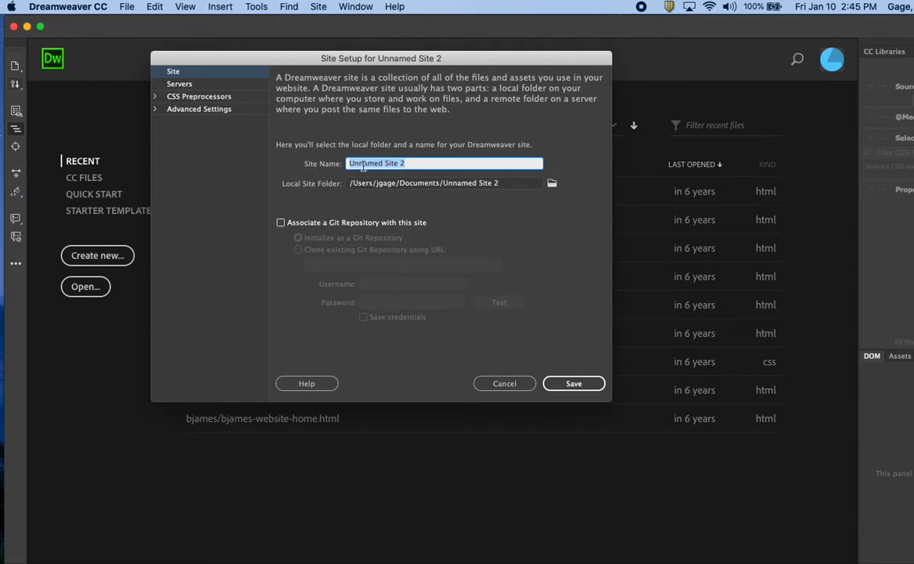
pyautogui.write('art1116')
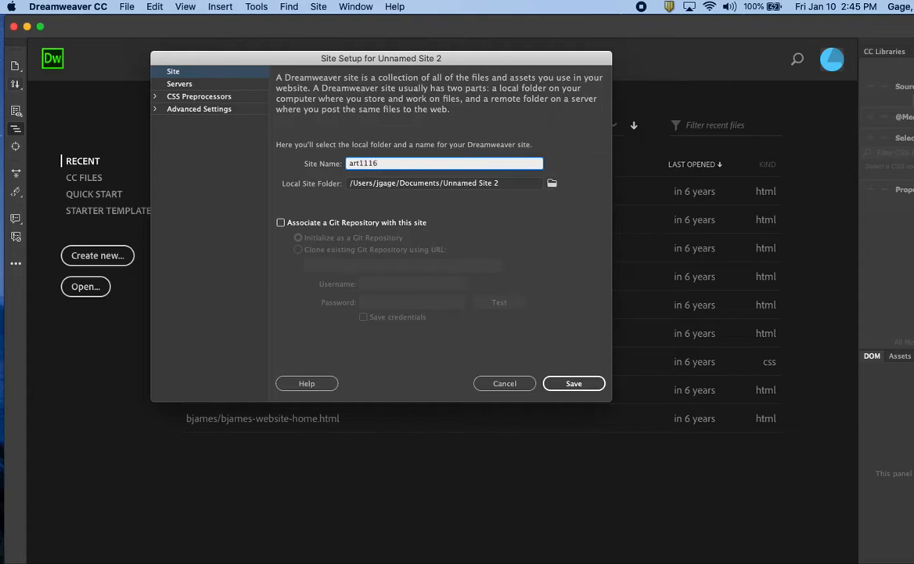
pyautogui.click(368, 163)
pyautogui.press('BackSpace')
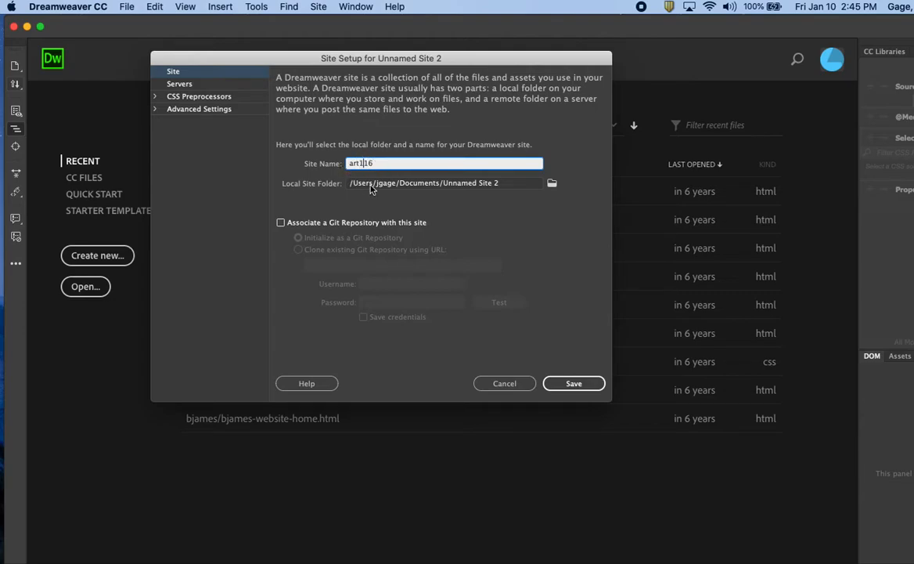
# - Choose the subfolder inside art116 on the external drive as the local site folder
pyautogui.click(552, 184)
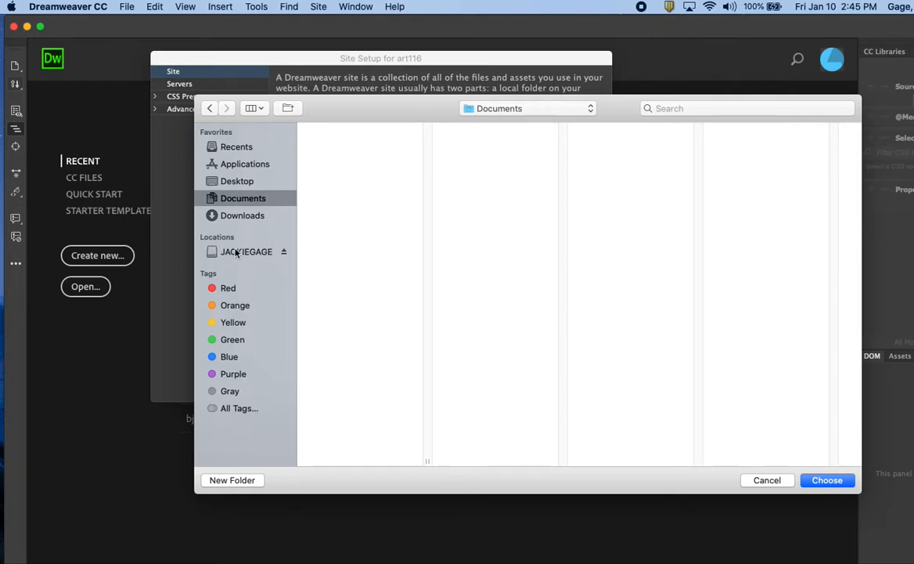
pyautogui.click(232, 252)
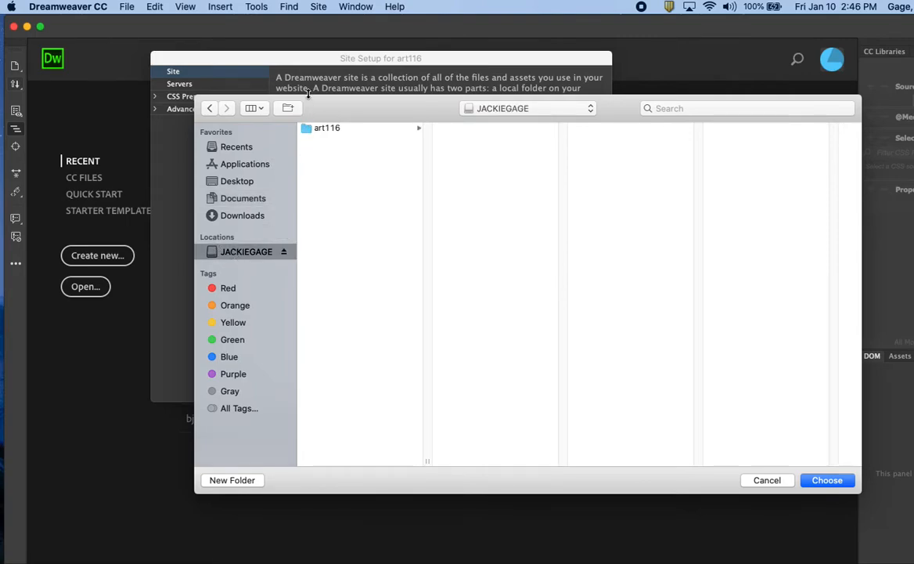
pyautogui.click(319, 130)
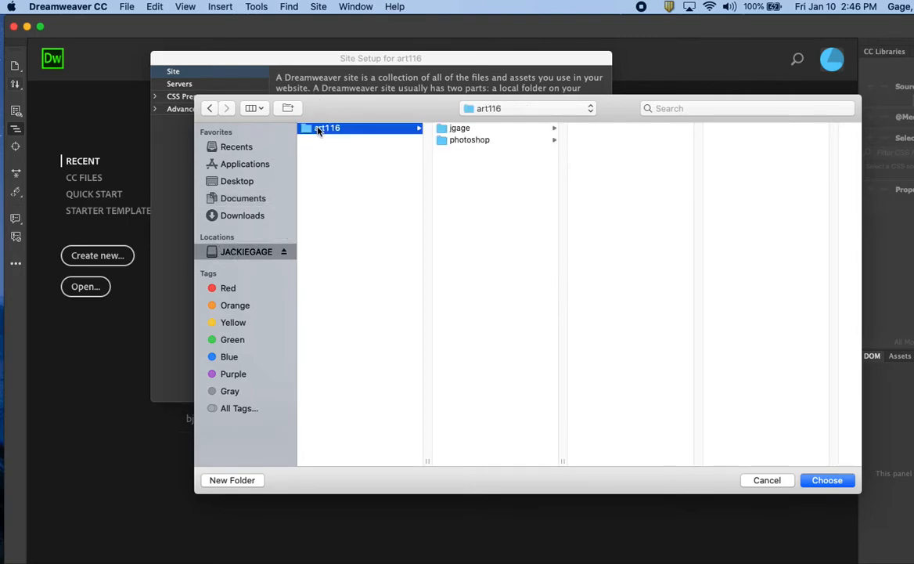
pyautogui.click(450, 129)
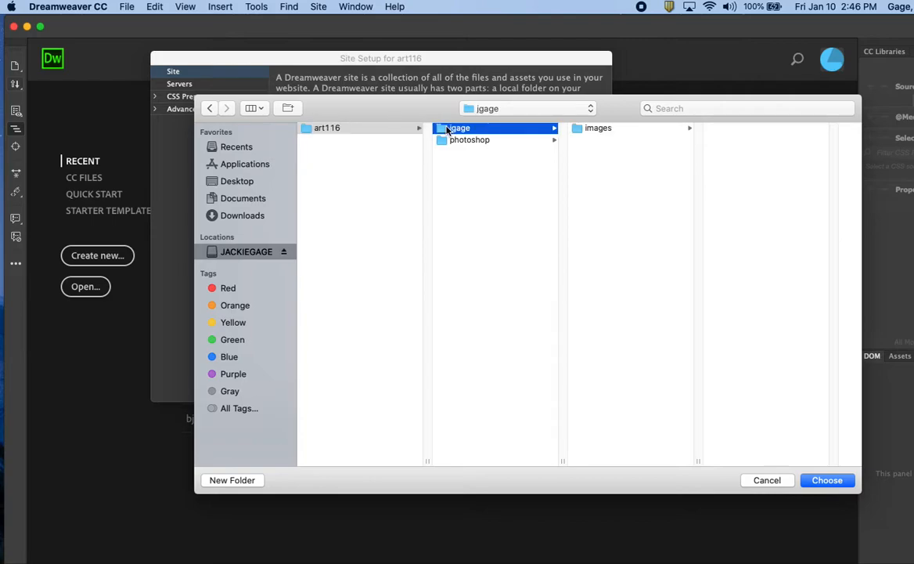
pyautogui.click(827, 480)
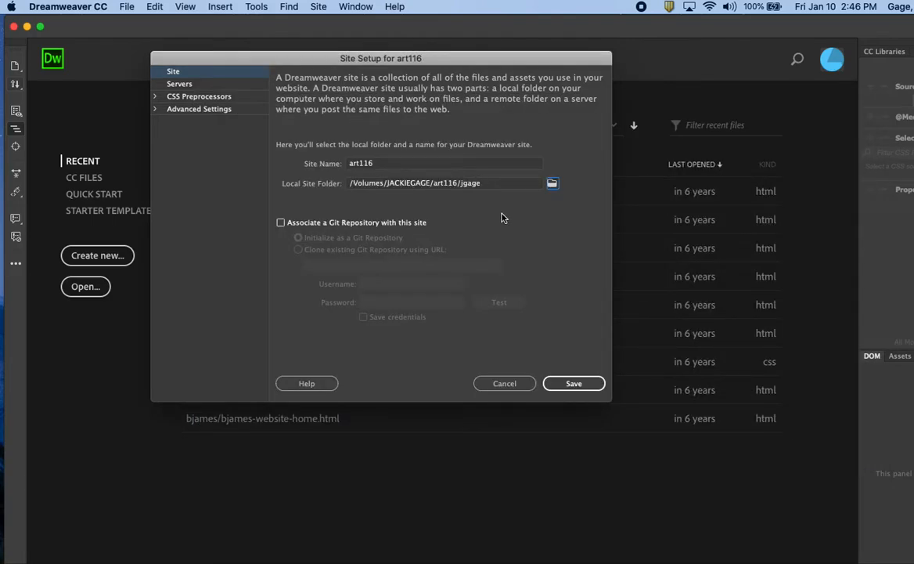
# - Add a new server named mydrive with FTP address mydrive.nvcc.edu
pyautogui.click(179, 84)
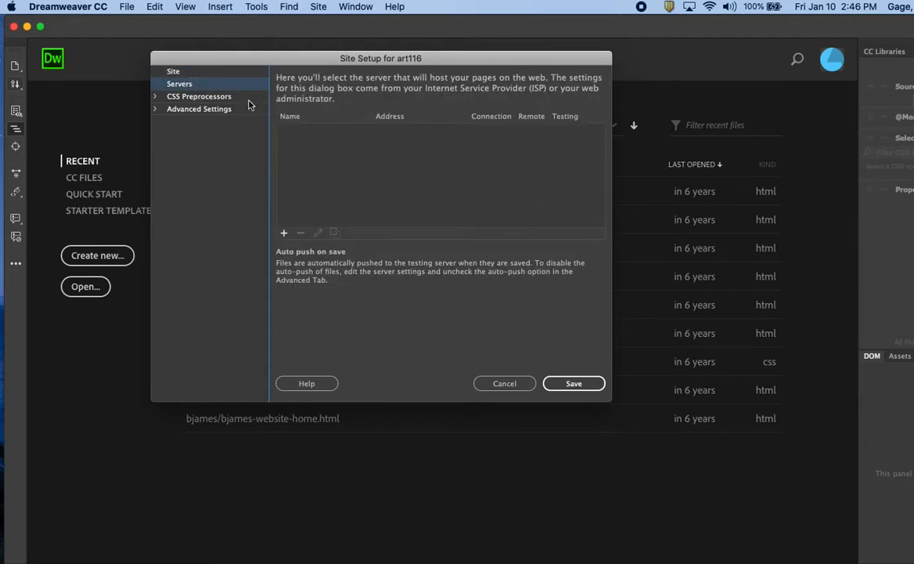
pyautogui.click(285, 235)
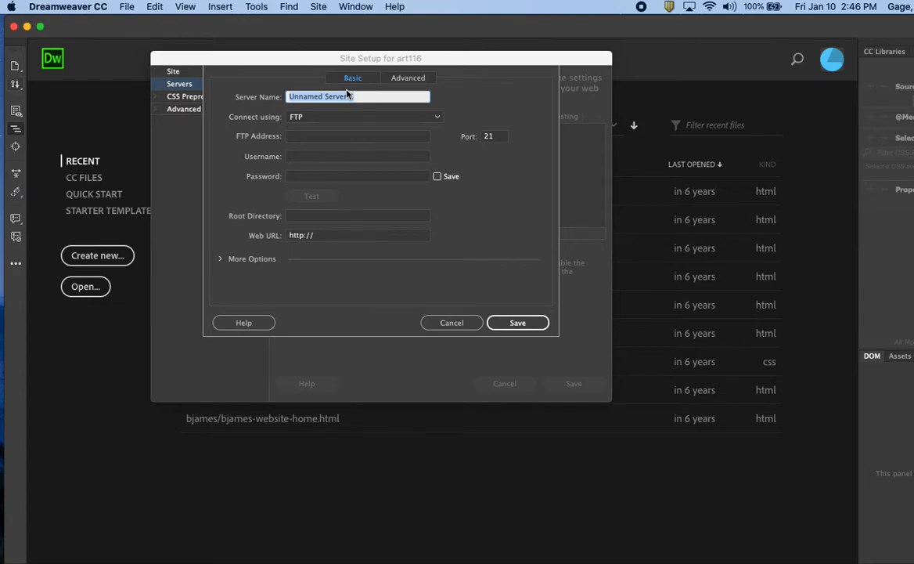
pyautogui.write('mydrive')
pyautogui.click(302, 141)
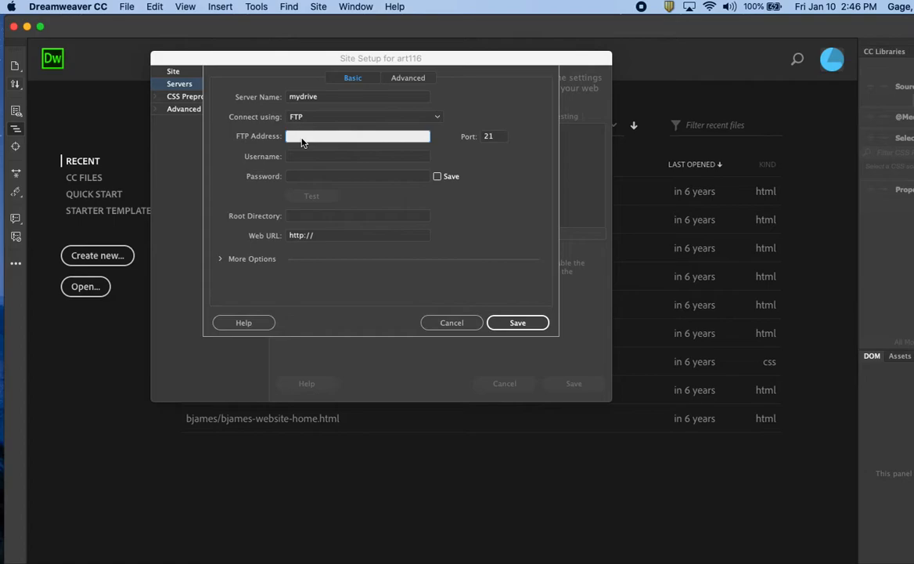
pyautogui.write('mydrive.nvcc.edu')
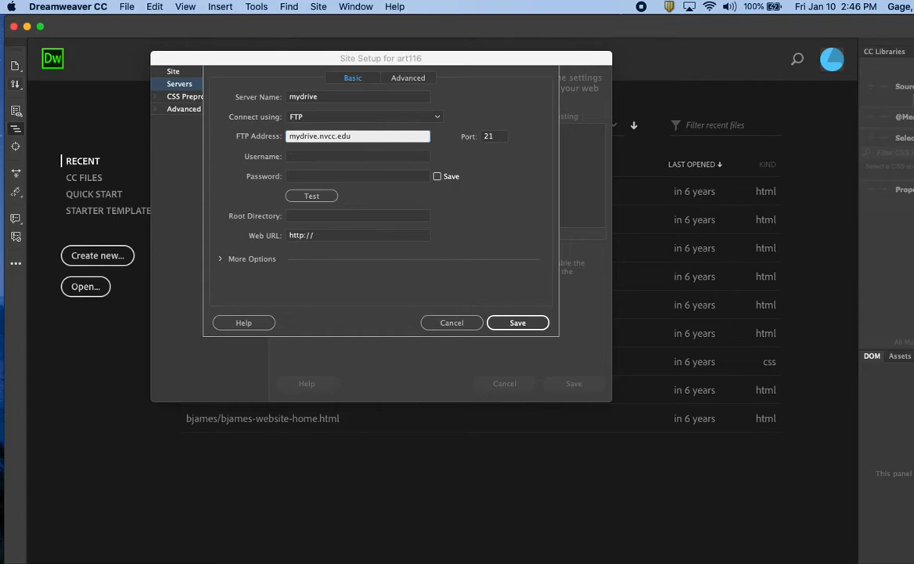
# - Enter the account username and password for the mydrive server
pyautogui.click(301, 158)
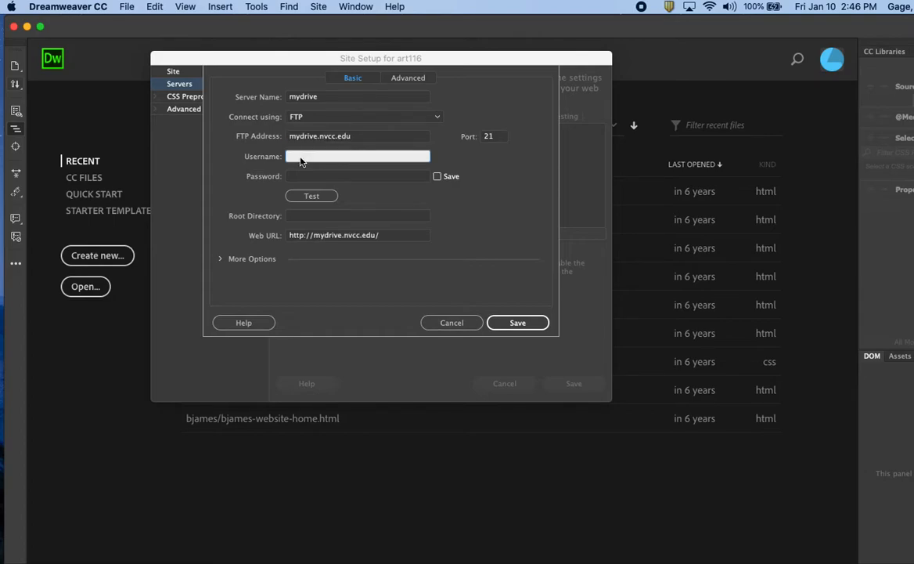
pyautogui.write('jlg81')
pyautogui.click(306, 180)
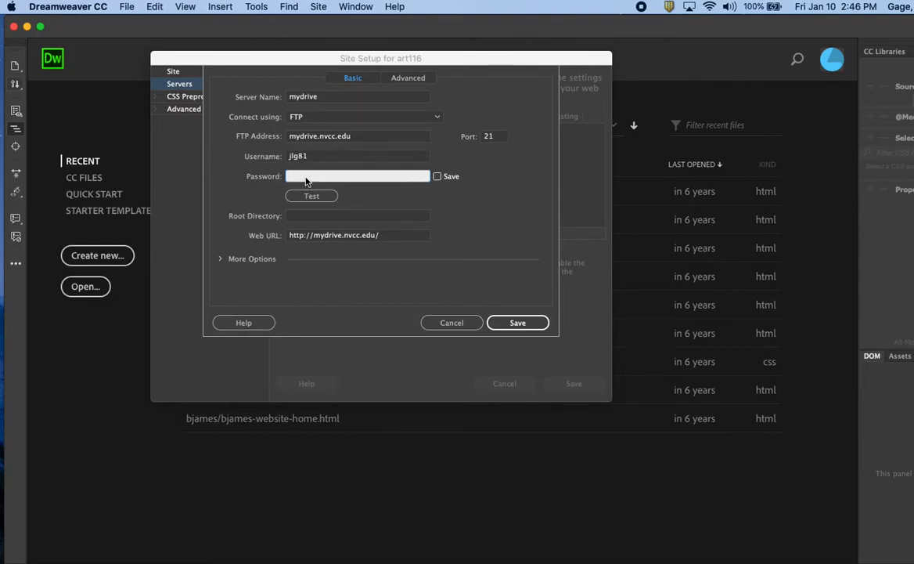
pyautogui.write('********')
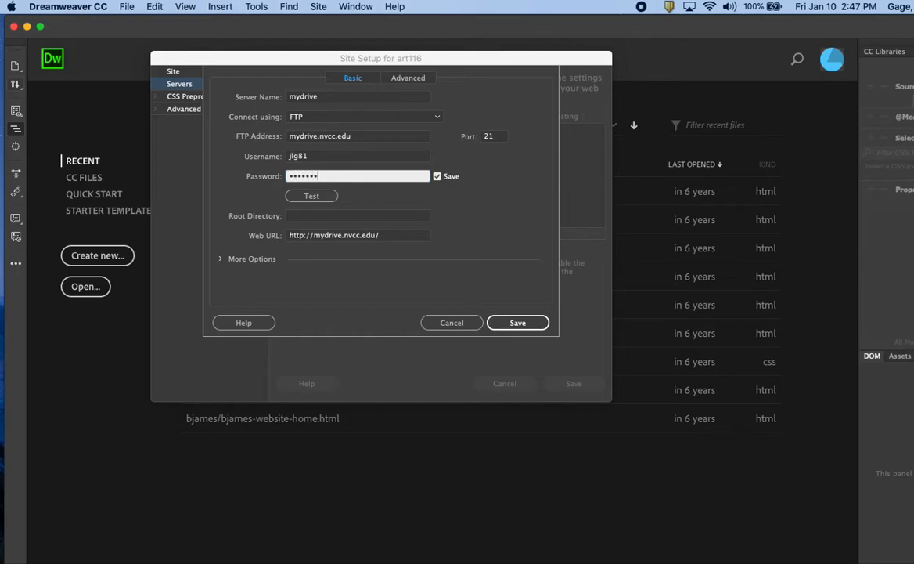
pyautogui.write('*')
# - Turn off passive FTP in the mydrive server's advanced options
pyautogui.click(222, 259)
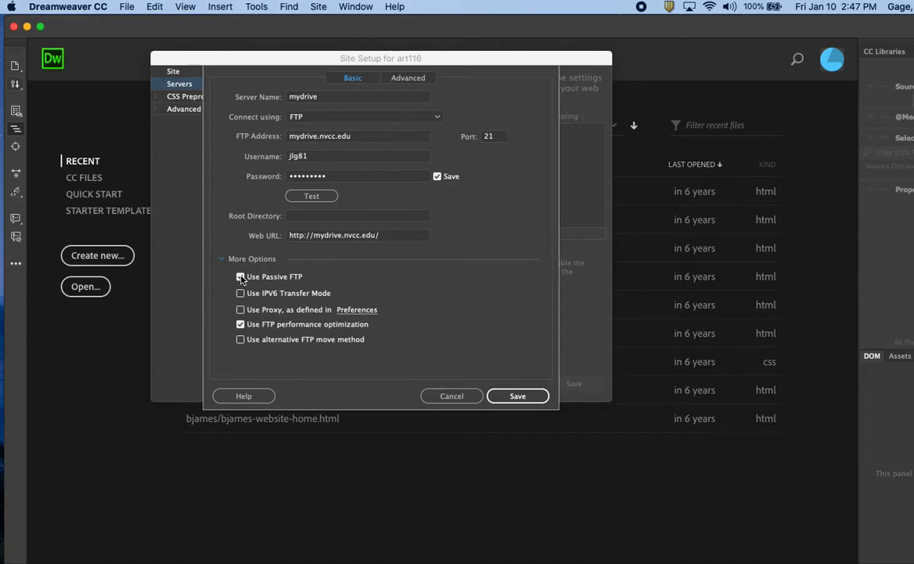
pyautogui.click(241, 278)
pyautogui.click(242, 278)
pyautogui.click(241, 278)
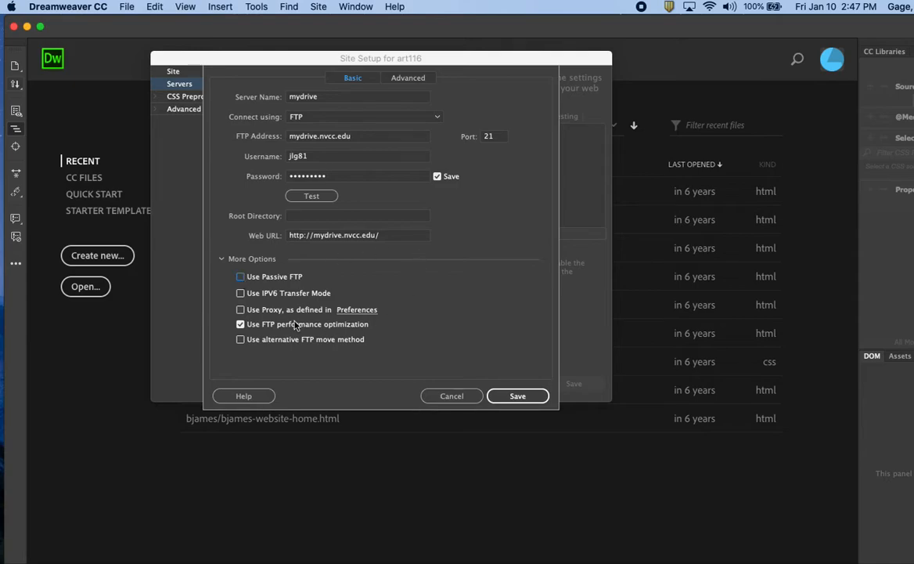
# - Test the connection to mydrive successfully and save the server settings
pyautogui.click(311, 196)
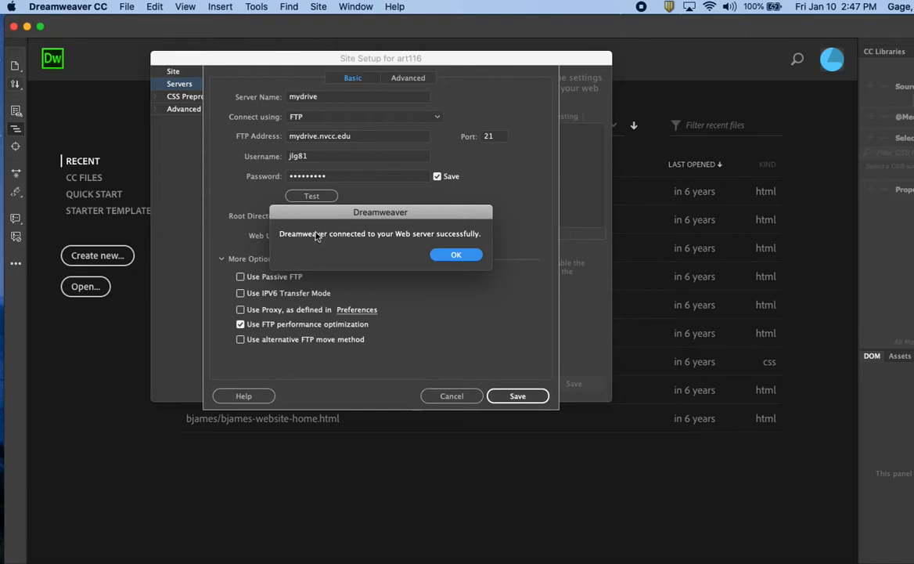
pyautogui.click(457, 257)
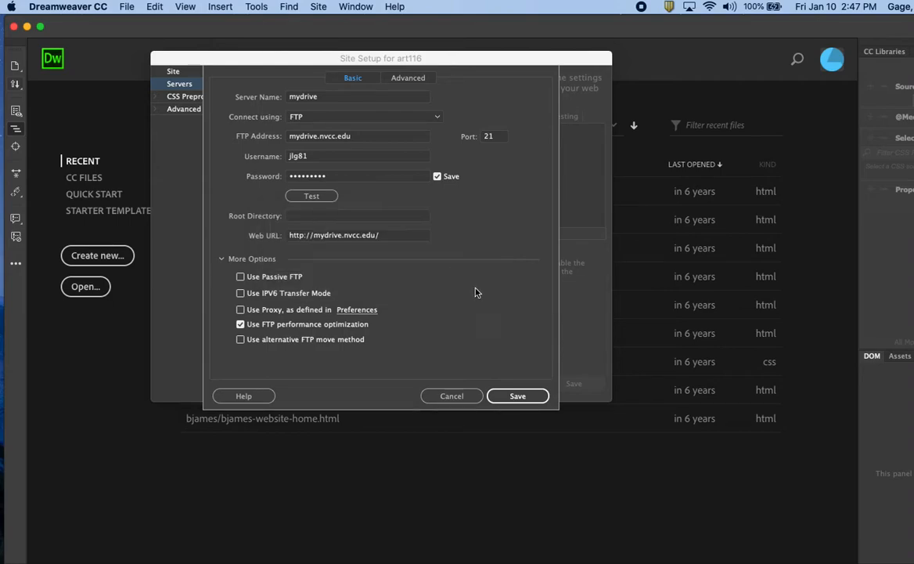
pyautogui.click(513, 397)
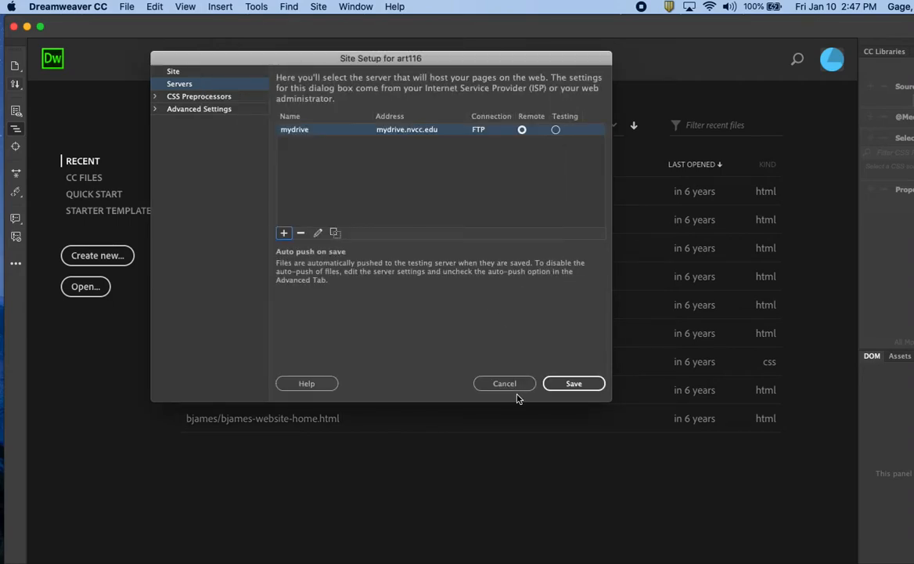
# - Save the art116 site setup so its local files show in the Files panel
pyautogui.click(574, 383)
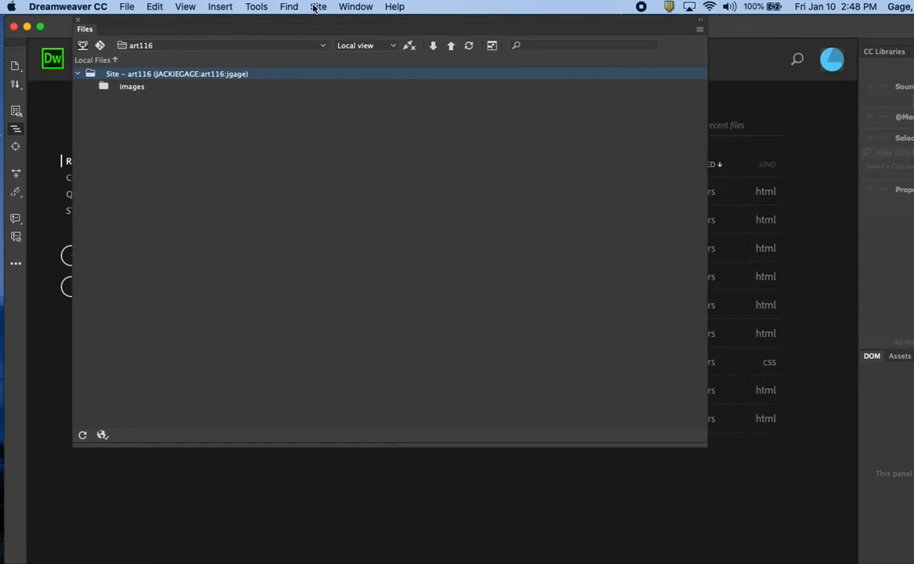
pyautogui.click(317, 7)
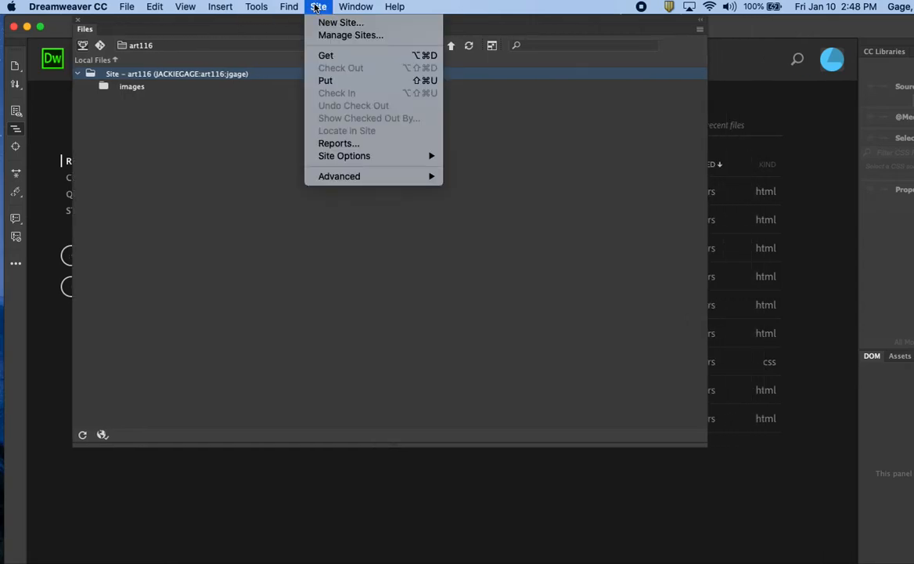
# - Open Manage Sites, move the dialog aside, and export the art116 site
pyautogui.click(342, 35)
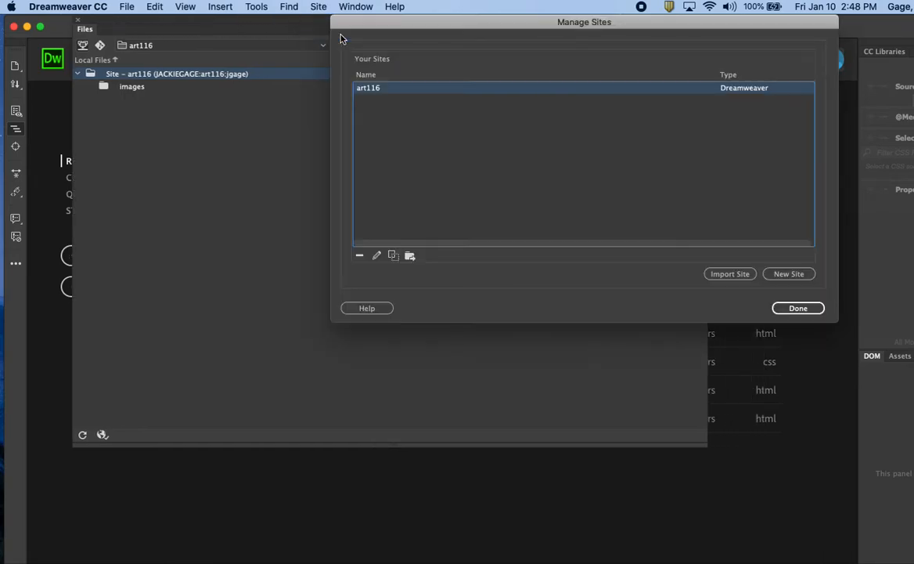
pyautogui.moveTo(567, 14); pyautogui.dragTo(438, 43)
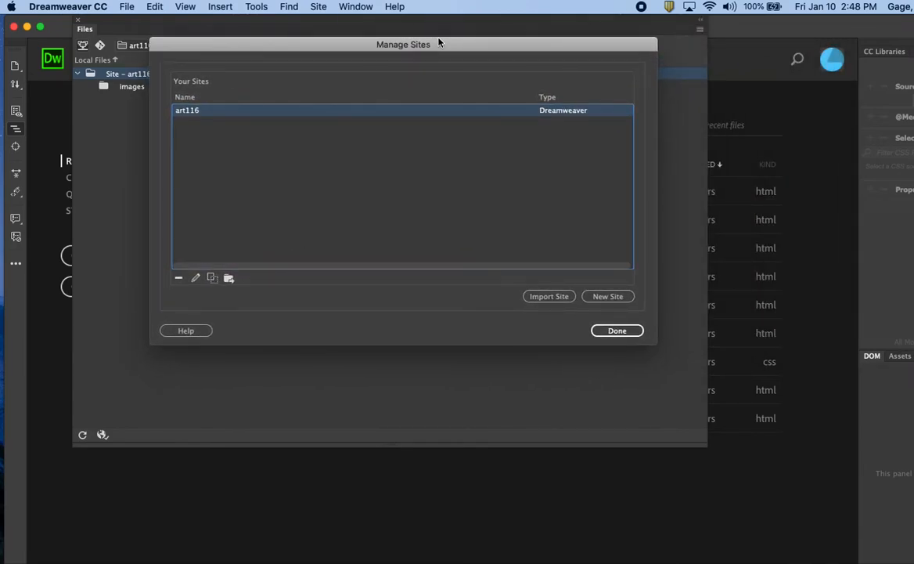
pyautogui.click(229, 279)
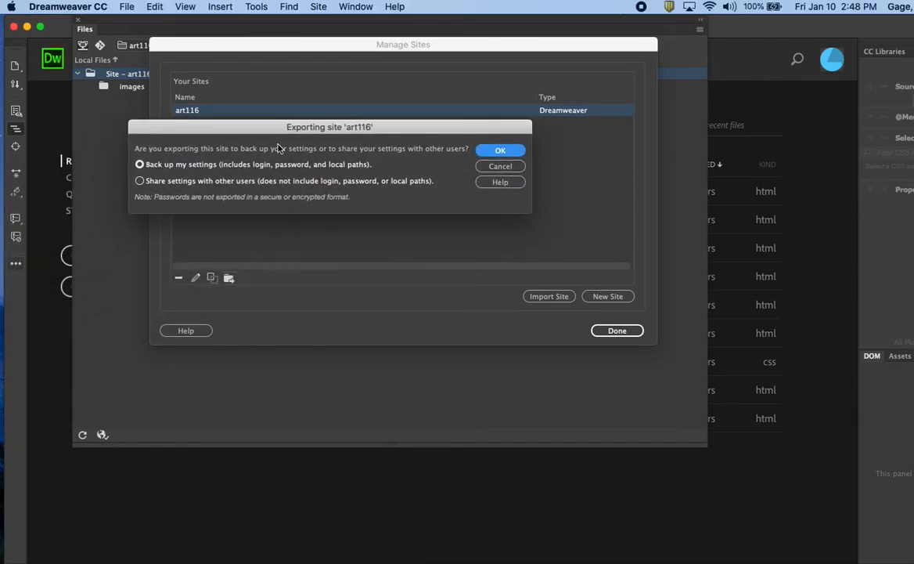
# - Back up the settings as art116.ste in the drive's art116 folder, then close Manage Sites
pyautogui.click(494, 151)
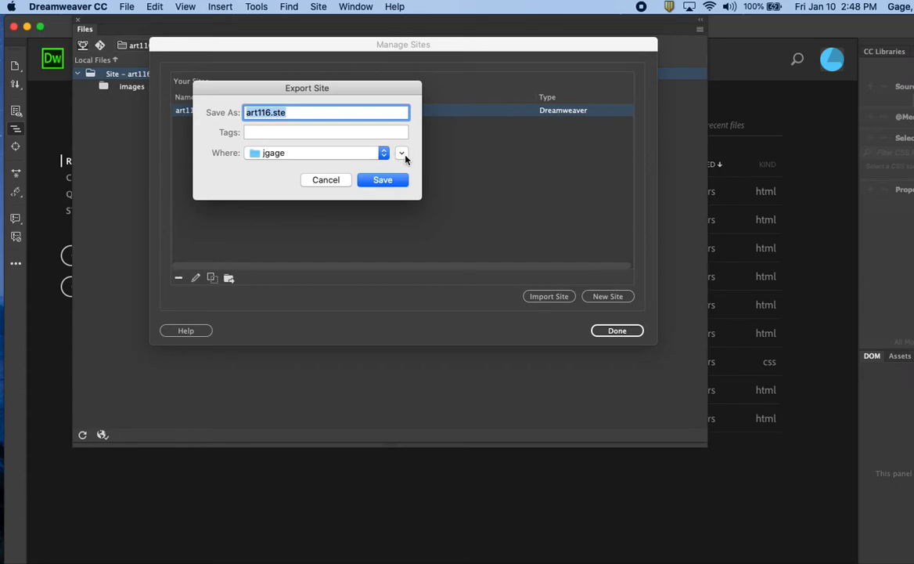
pyautogui.click(402, 154)
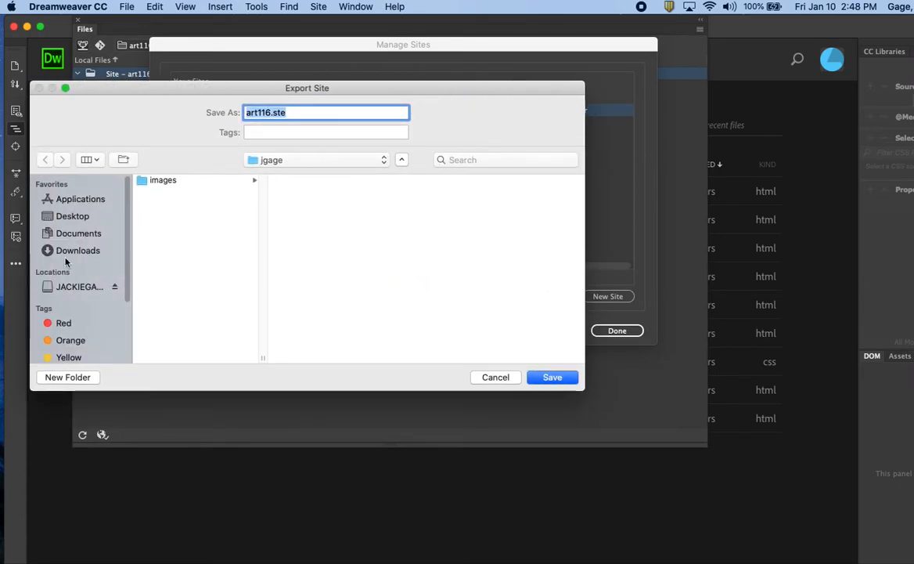
pyautogui.click(65, 289)
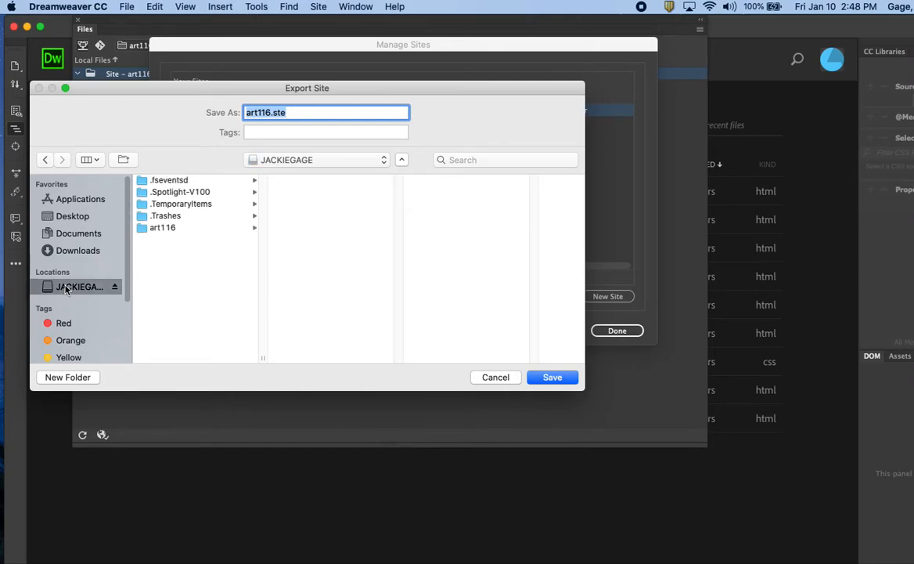
pyautogui.click(167, 228)
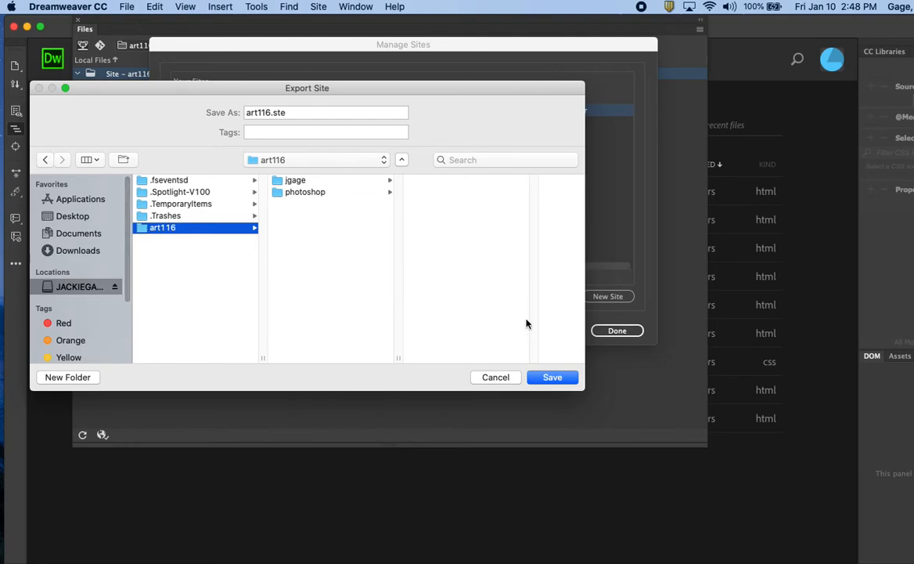
pyautogui.click(553, 377)
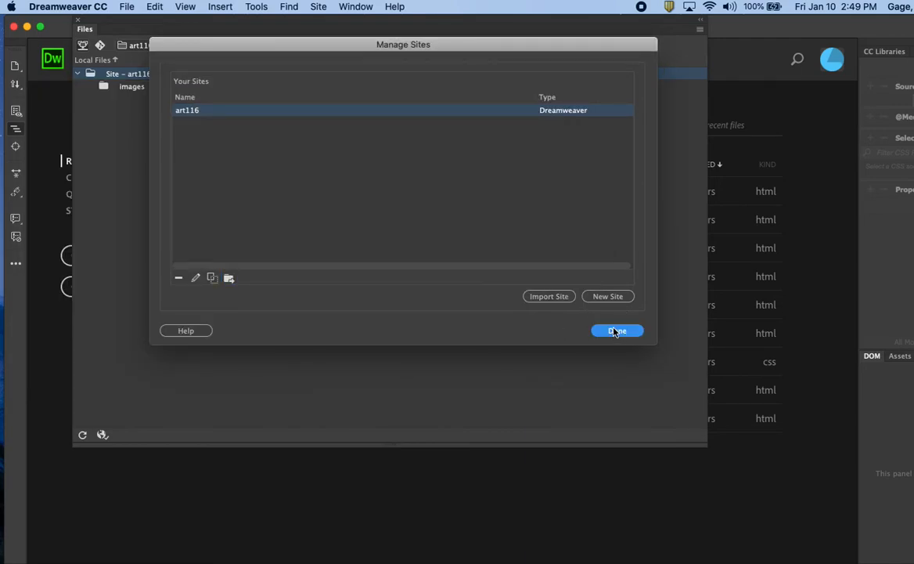
pyautogui.click(615, 330)
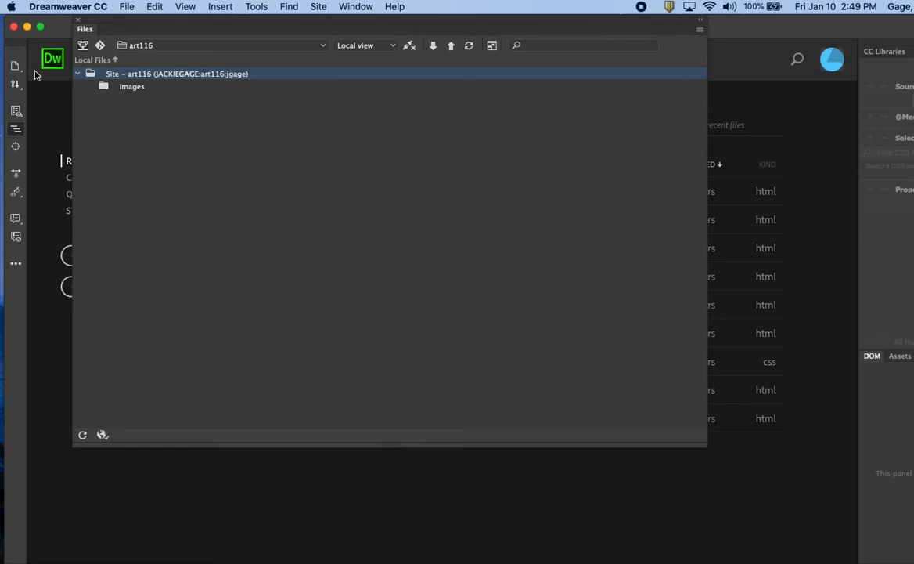
# - Close the Files panel and reopen Manage Sites at the Import Site option
pyautogui.click(74, 21)
pyautogui.click(318, 7)
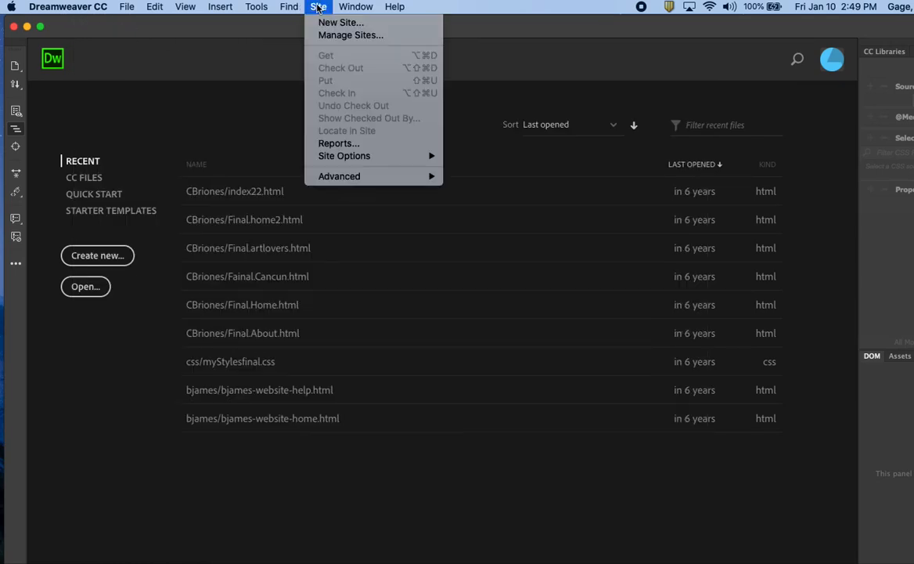
pyautogui.click(347, 35)
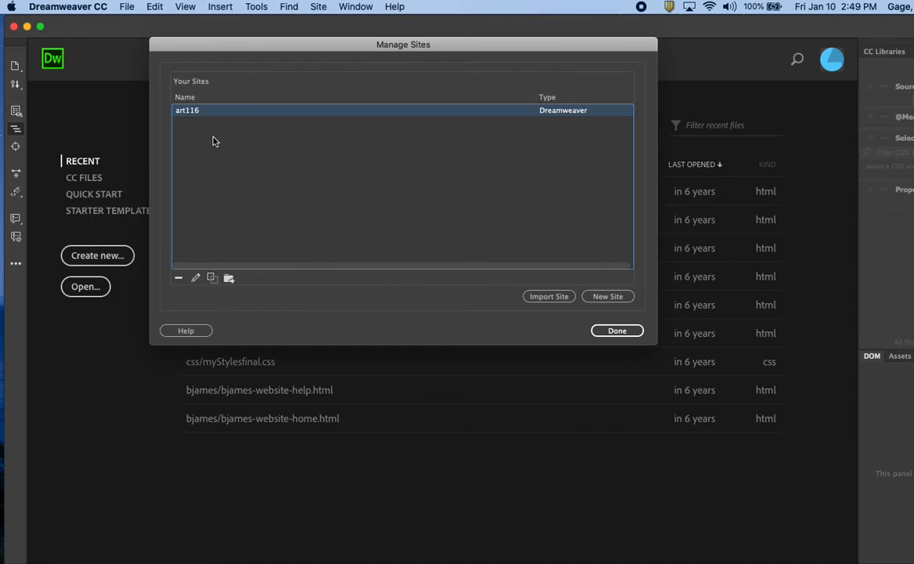
pyautogui.click(549, 296)
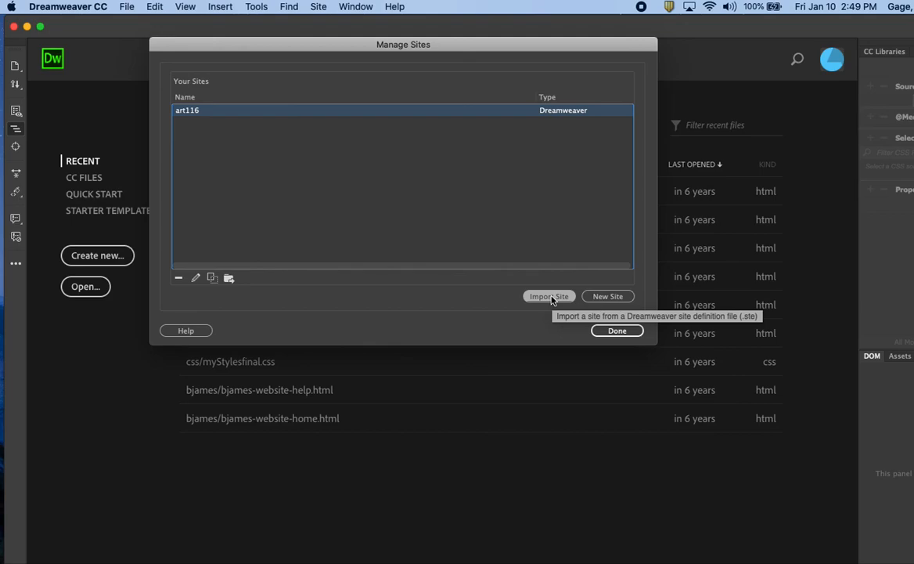
# - Preview art116.ste in the import browser, cancel without importing, and close Manage Sites
pyautogui.click(547, 296)
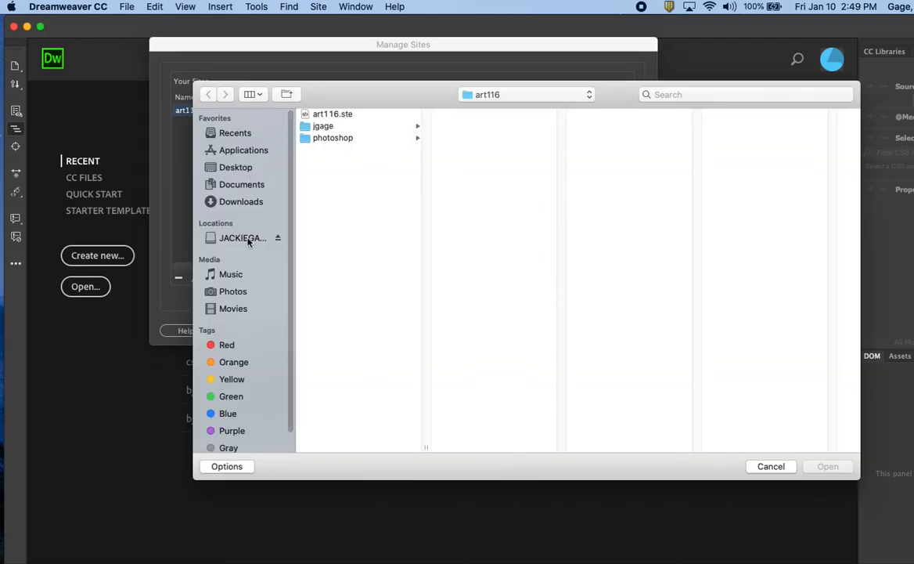
pyautogui.click(315, 114)
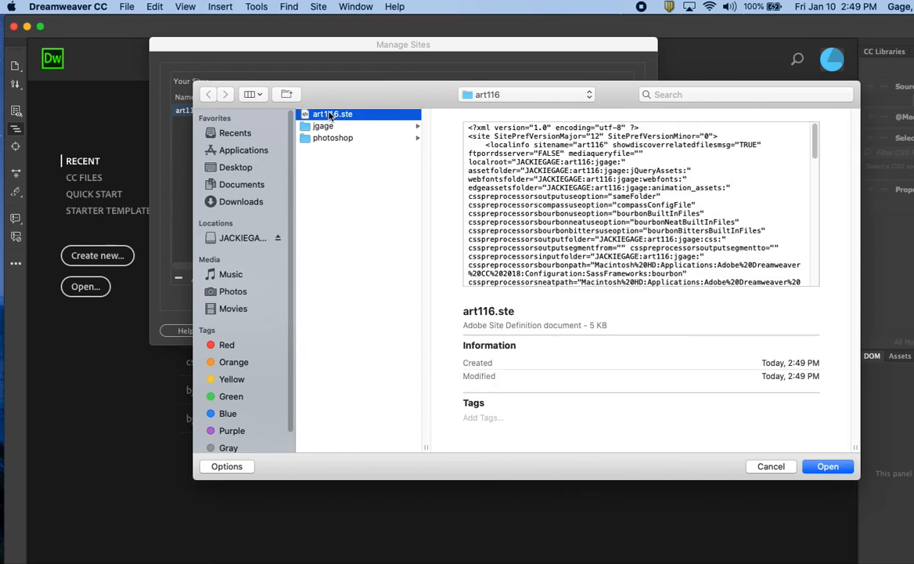
pyautogui.click(771, 468)
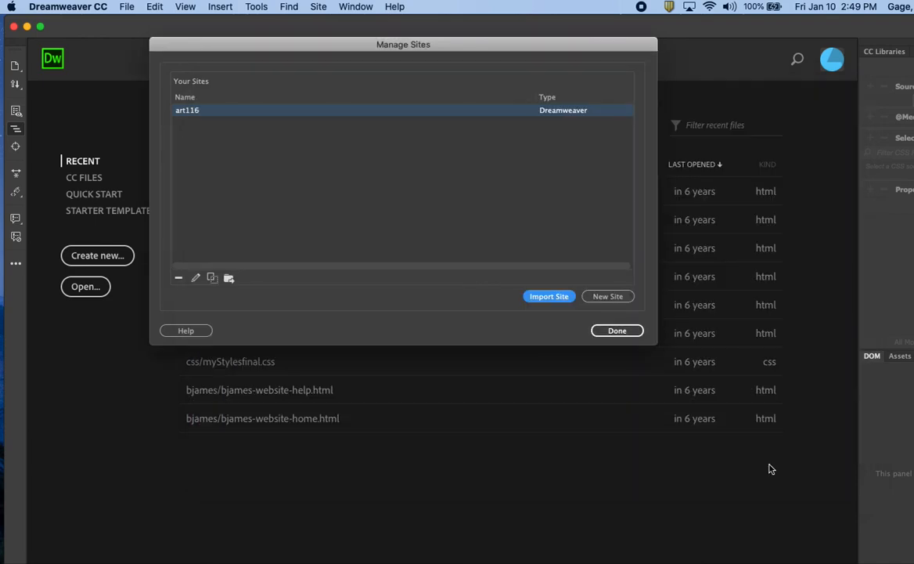
pyautogui.click(618, 331)
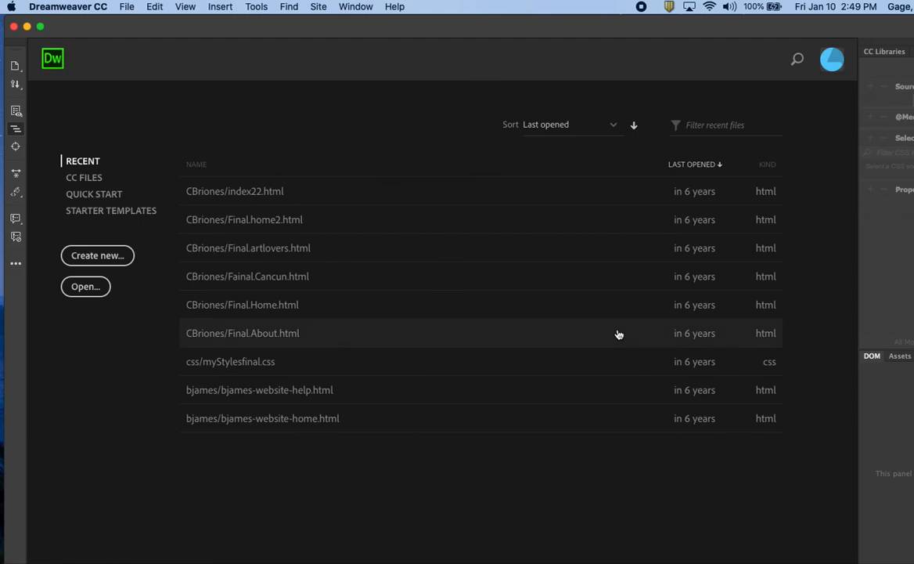